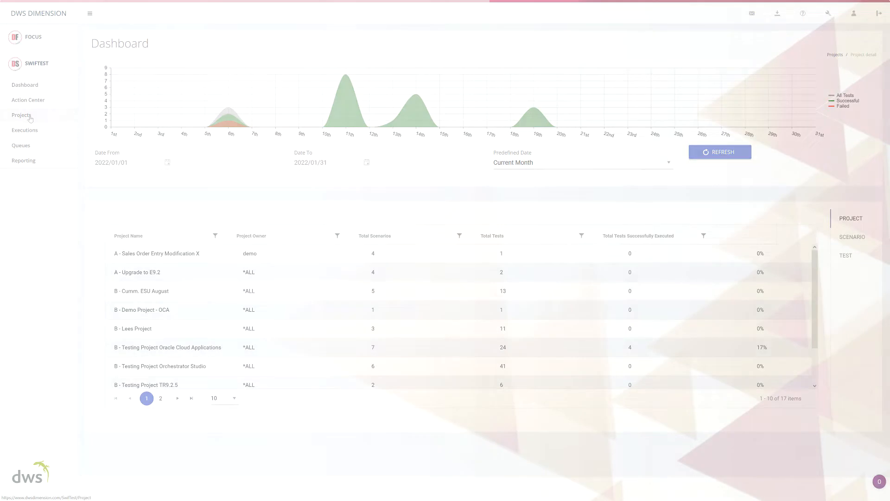
Expand 09 - General Ledger in B - Testing Project XYZ and review the actions of the GL.001 - Journal Entry test.
{"action": "left_click", "coordinate": [29, 117]}
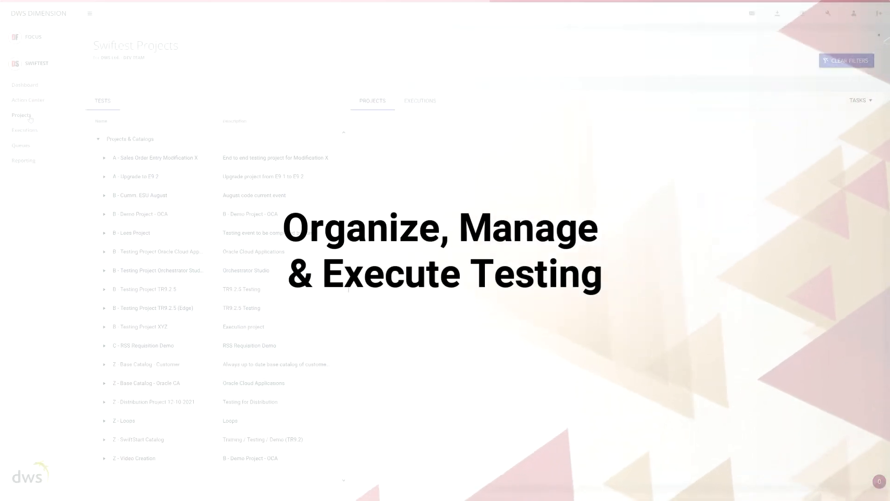
{"action": "left_click", "coordinate": [101, 327]}
{"action": "left_click", "coordinate": [102, 327]}
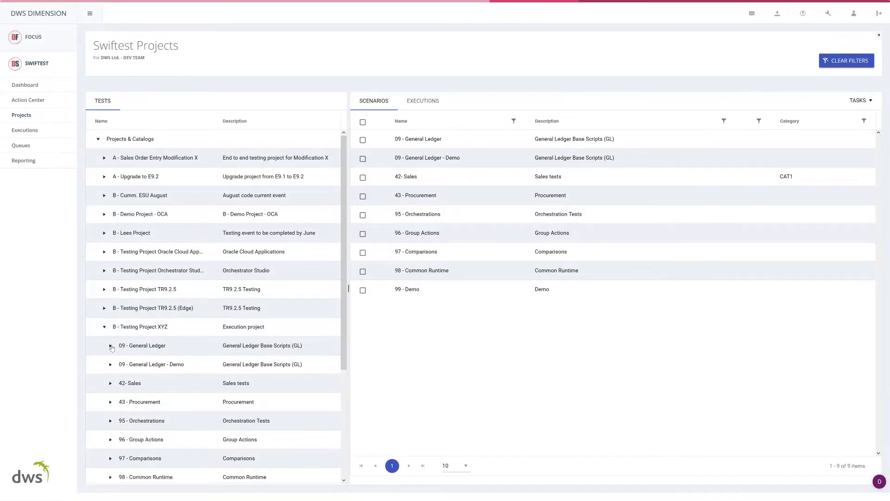
{"action": "left_click", "coordinate": [111, 348]}
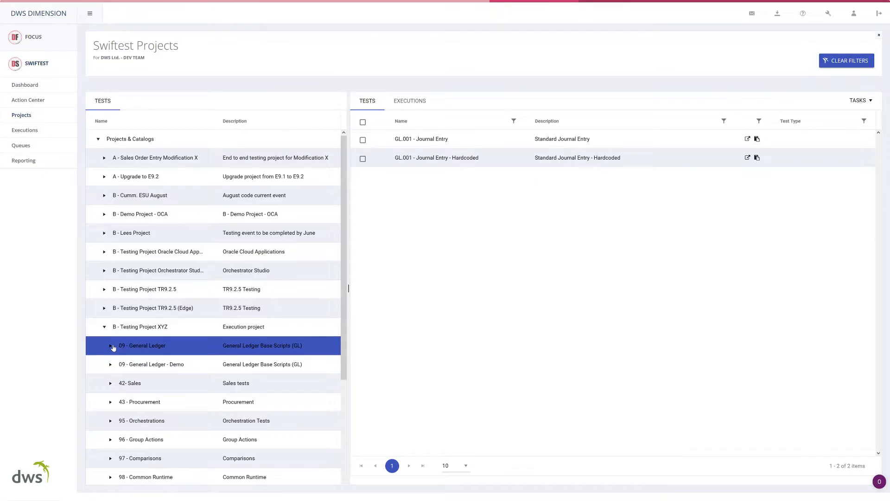
{"action": "left_click", "coordinate": [152, 365]}
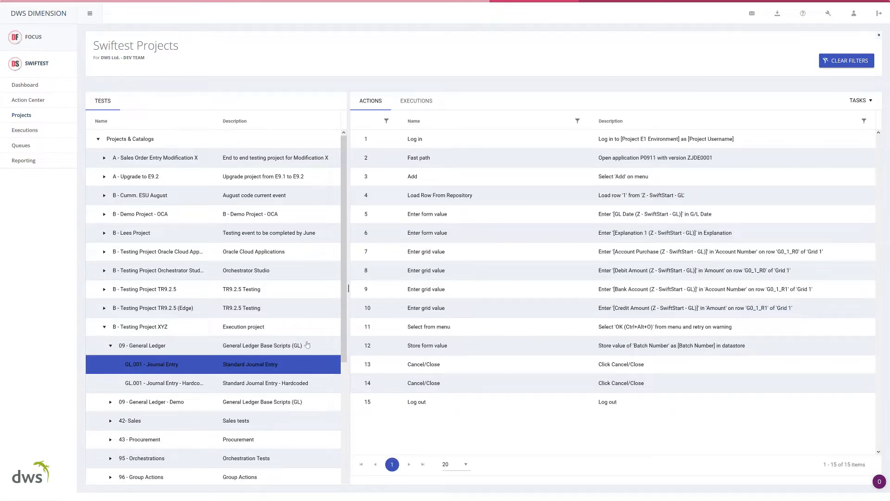
{"action": "left_click_drag", "start_coordinate": [345, 257], "coordinate": [343, 389]}
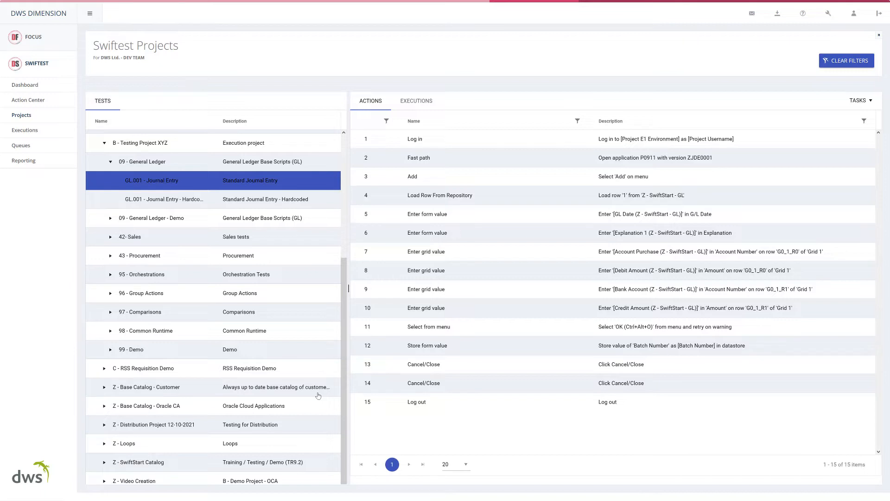
Generate a report for the most recent GL.001 - Journal Entry execution and open its PDF from the Swiftest reports.
{"action": "left_click", "coordinate": [422, 105]}
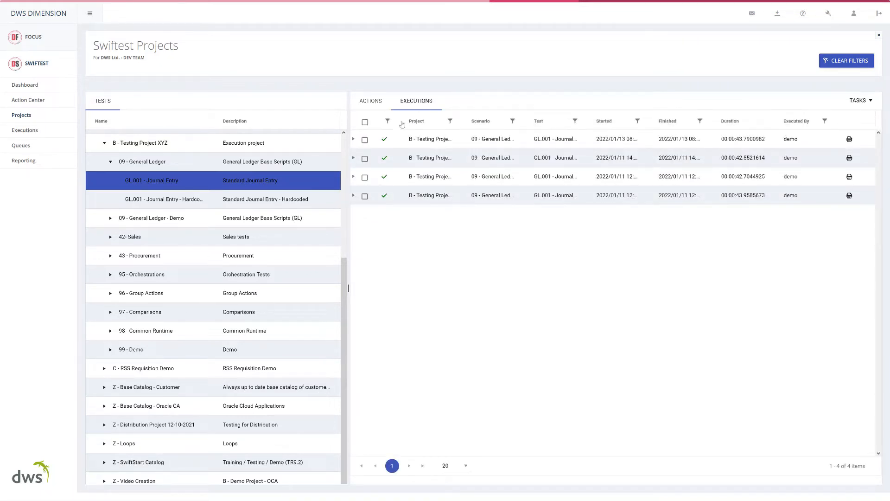
{"action": "left_click", "coordinate": [354, 139]}
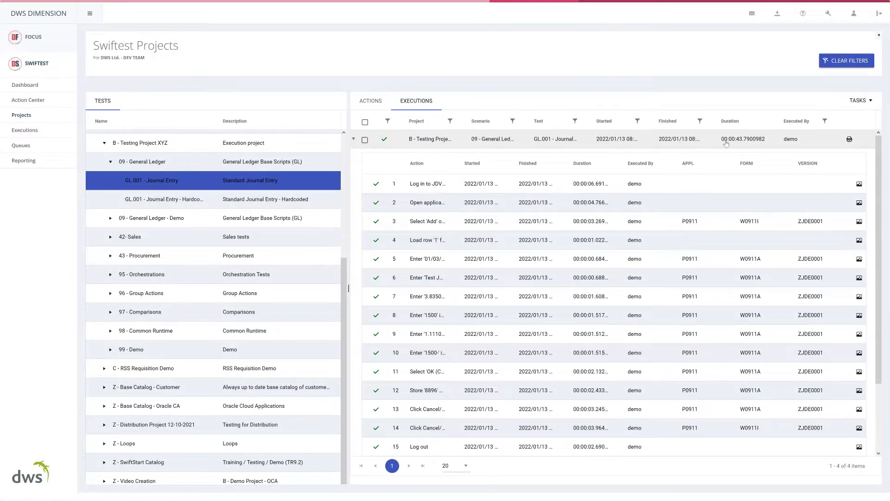
{"action": "left_click", "coordinate": [850, 139]}
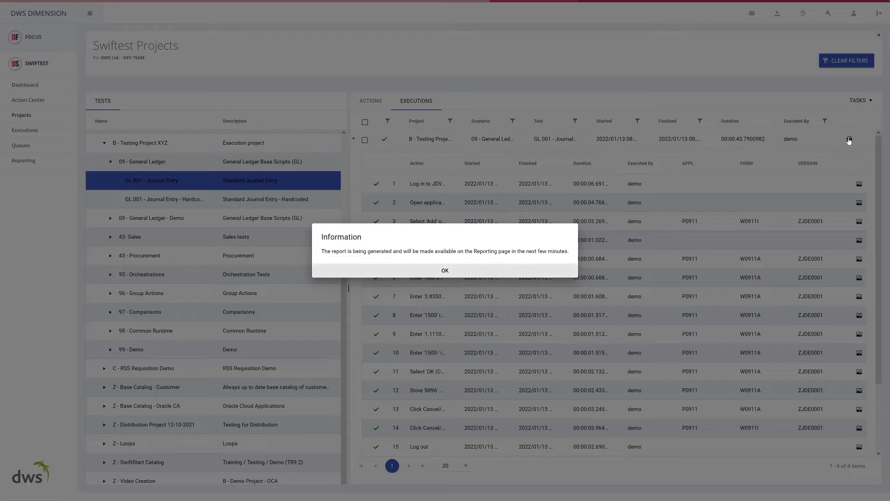
{"action": "left_click", "coordinate": [443, 272]}
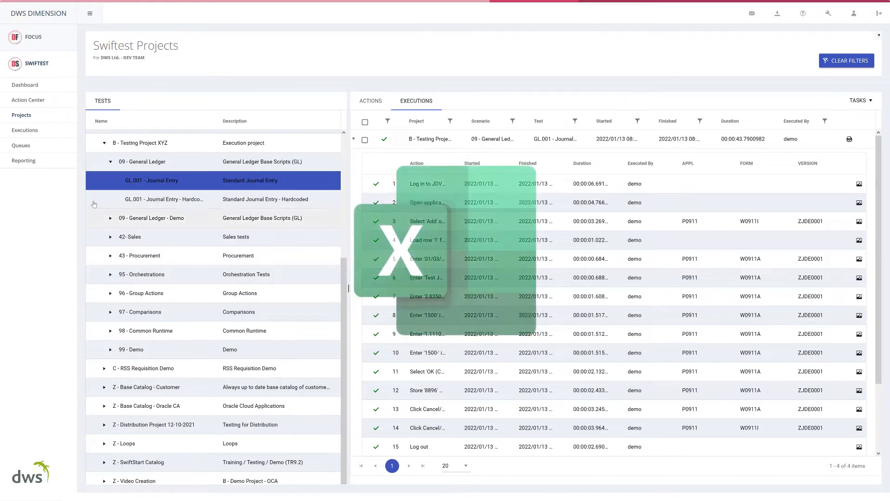
{"action": "left_click", "coordinate": [24, 160]}
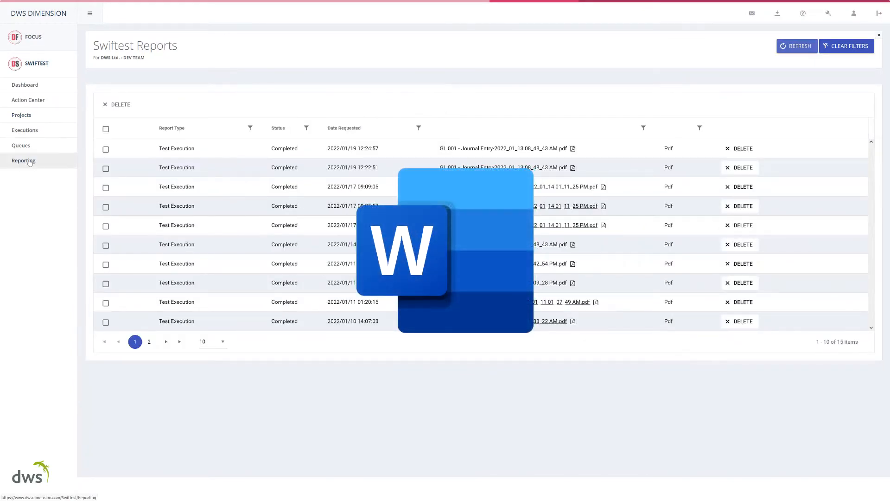
{"action": "left_click", "coordinate": [451, 153]}
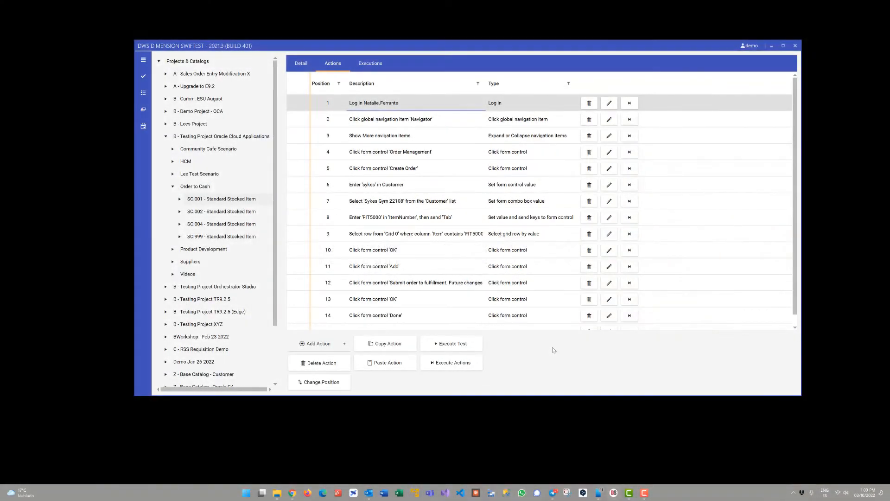
Fit the Swiftest desktop client to the right half of the screen and run the full SO.001 - Standard Stocked Item test with its existing DataStore values.
{"action": "key", "text": "super+Right"}
{"action": "left_click", "coordinate": [714, 434]}
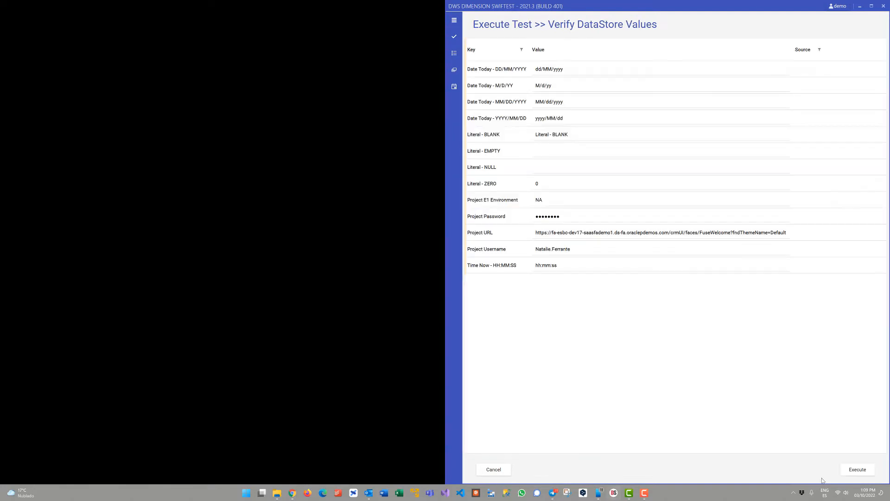
{"action": "left_click", "coordinate": [857, 470]}
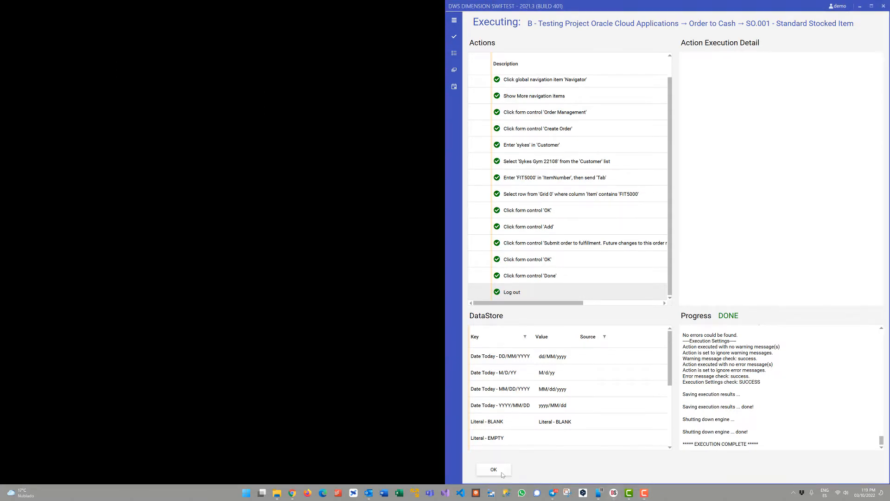
{"action": "left_click", "coordinate": [493, 469]}
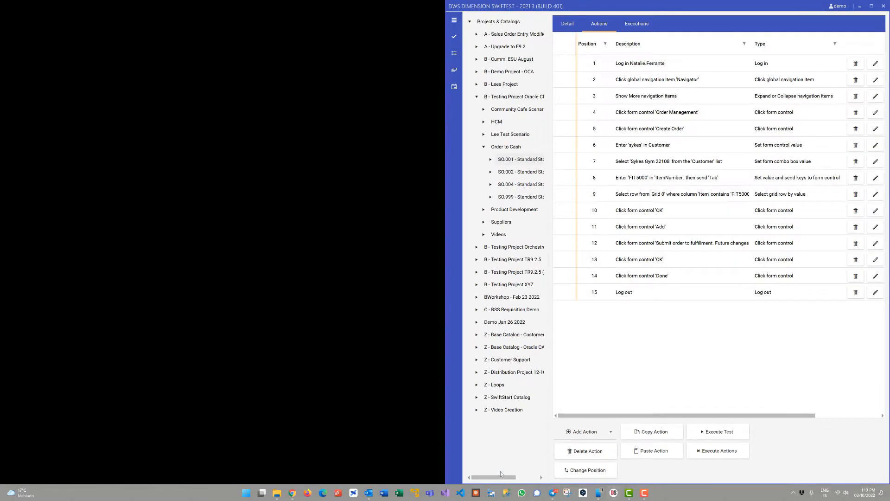
Widen the client window and open the 03/10/2022 1:17 PM execution of SO.001 - Standard Stocked Item.
{"action": "left_click_drag", "start_coordinate": [435, 186], "coordinate": [119, 195]}
{"action": "left_click", "coordinate": [178, 159]}
{"action": "left_click", "coordinate": [170, 160]}
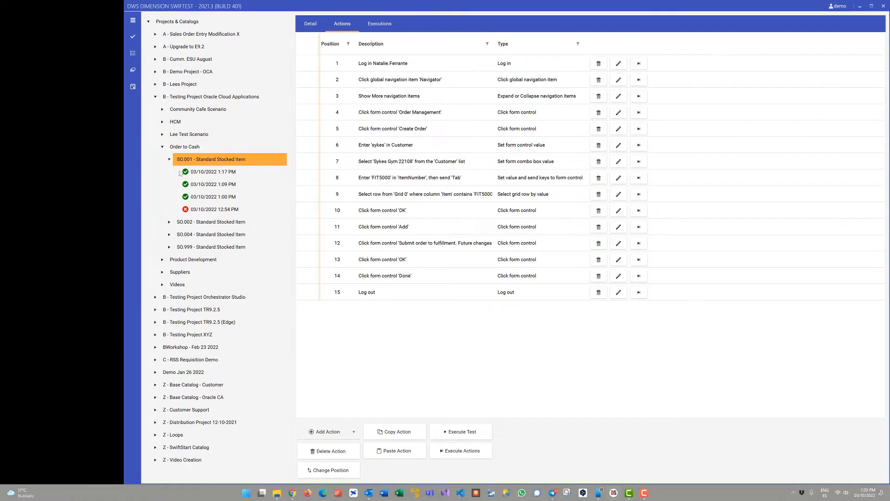
{"action": "left_click", "coordinate": [211, 176]}
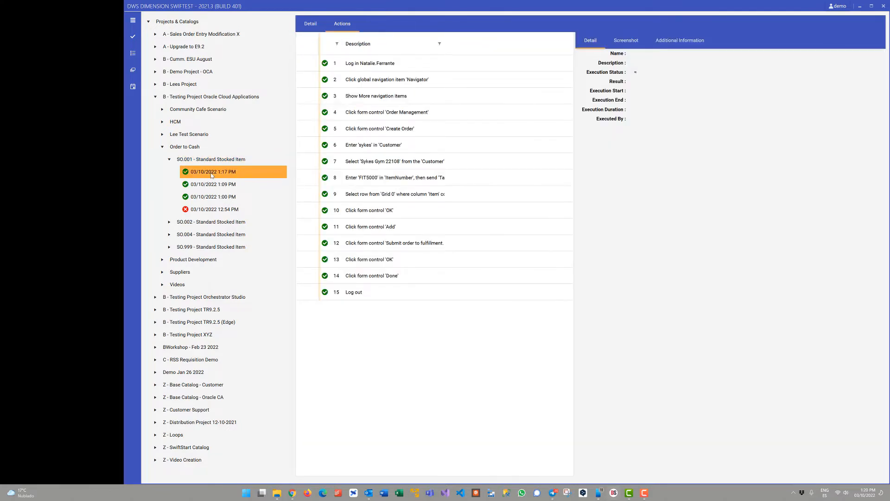
Review the captured screenshots of executed actions 2 to 6, from opening the Navigator to entering 'sykes' in Customer.
{"action": "left_click", "coordinate": [377, 81]}
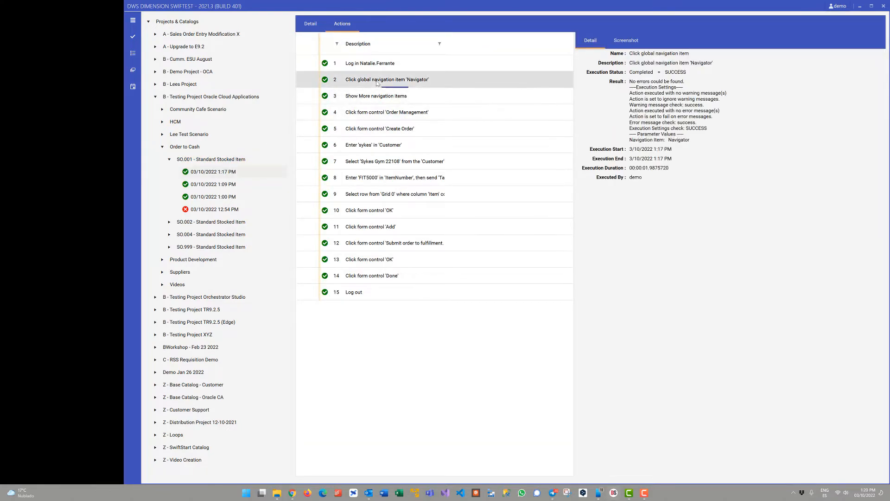
{"action": "left_click", "coordinate": [626, 41]}
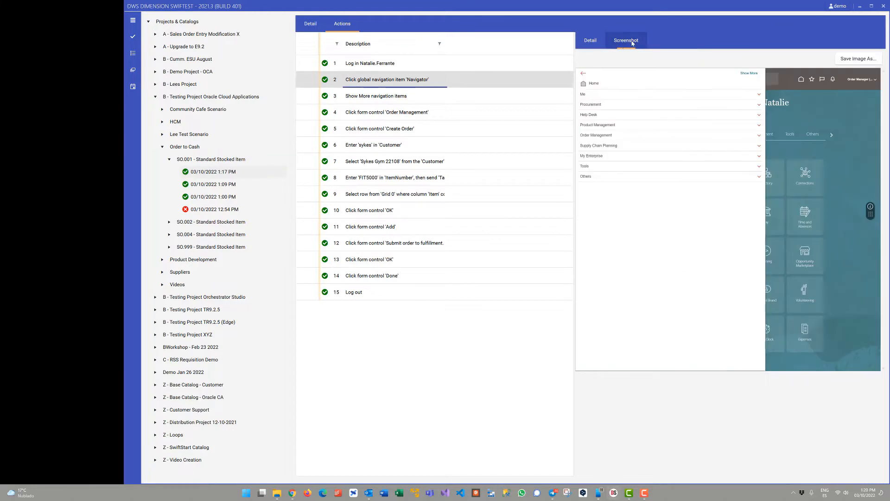
{"action": "left_click", "coordinate": [528, 99]}
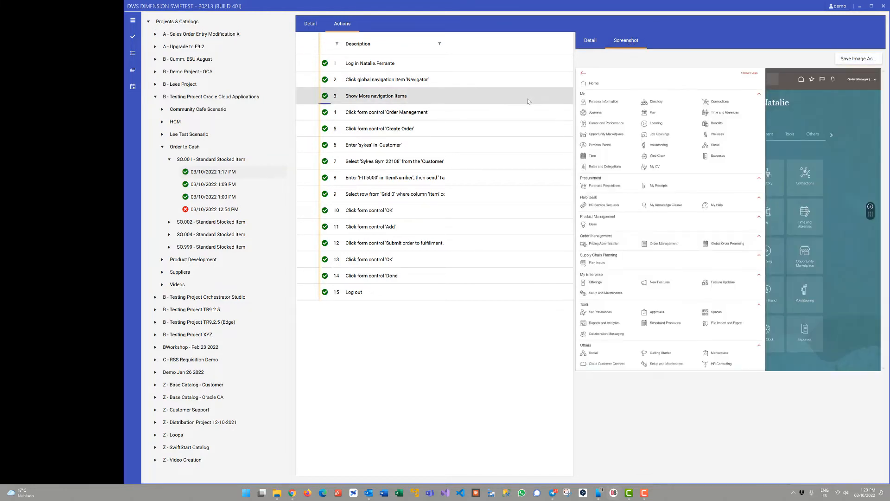
{"action": "left_click", "coordinate": [525, 113]}
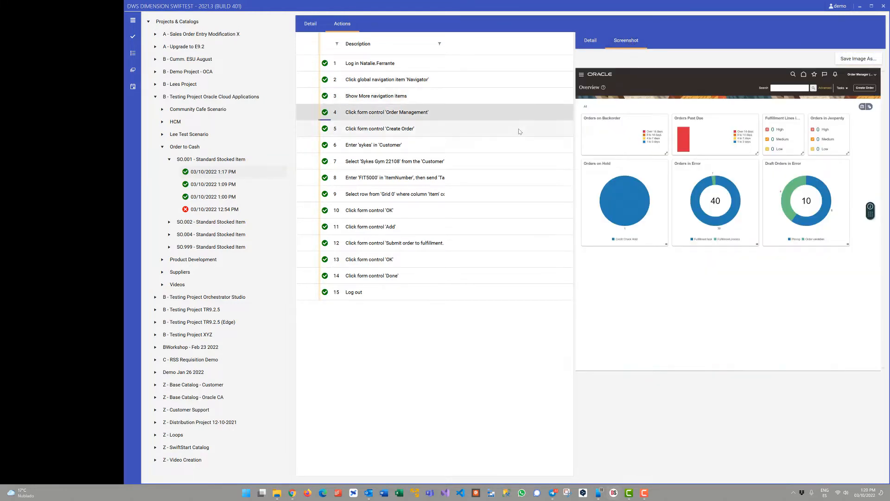
{"action": "left_click", "coordinate": [519, 130]}
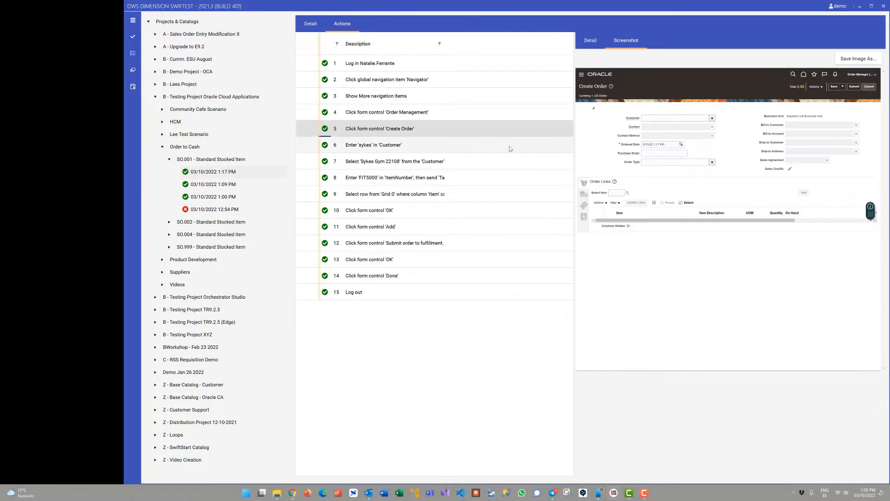
{"action": "left_click", "coordinate": [510, 149]}
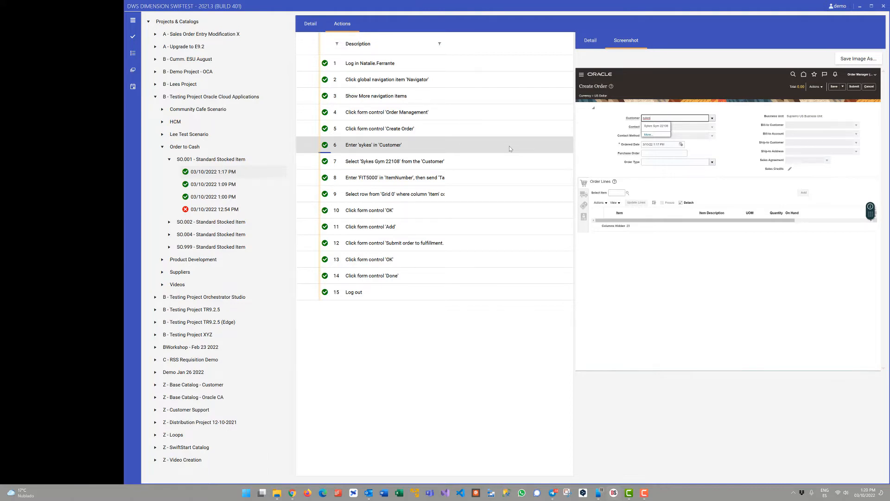
View the tests in the Q.GL001 - General Ledger test queue.
{"action": "left_click", "coordinate": [132, 54]}
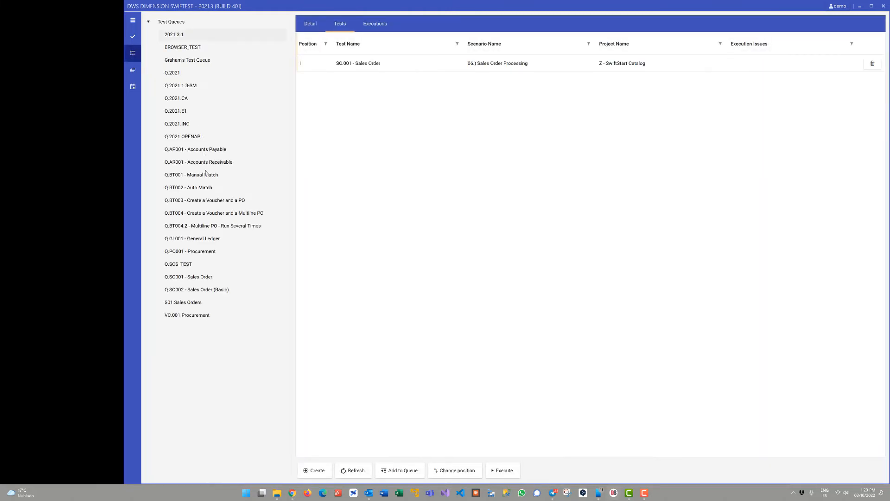
{"action": "left_click", "coordinate": [213, 242]}
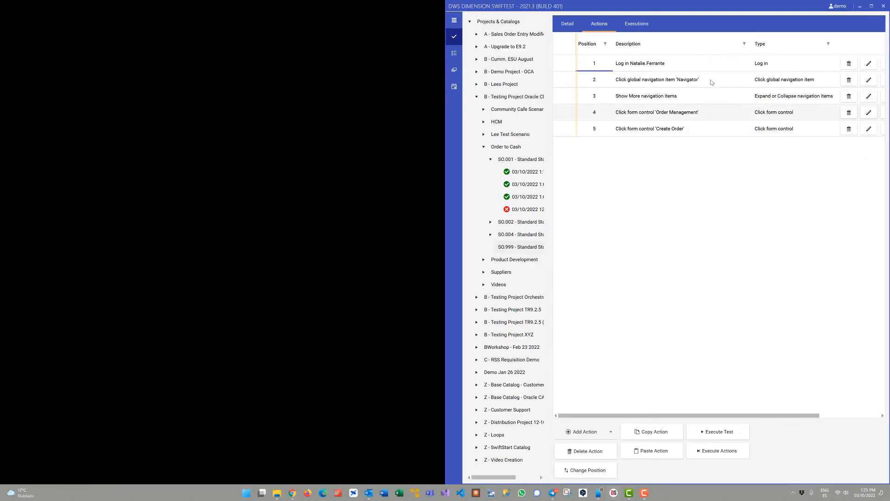
Execute only the five existing actions of SO.999 - Standard Stocked Item with the existing DataStore values, and close the execution results.
{"action": "left_click_drag", "start_coordinate": [710, 69], "coordinate": [708, 131]}
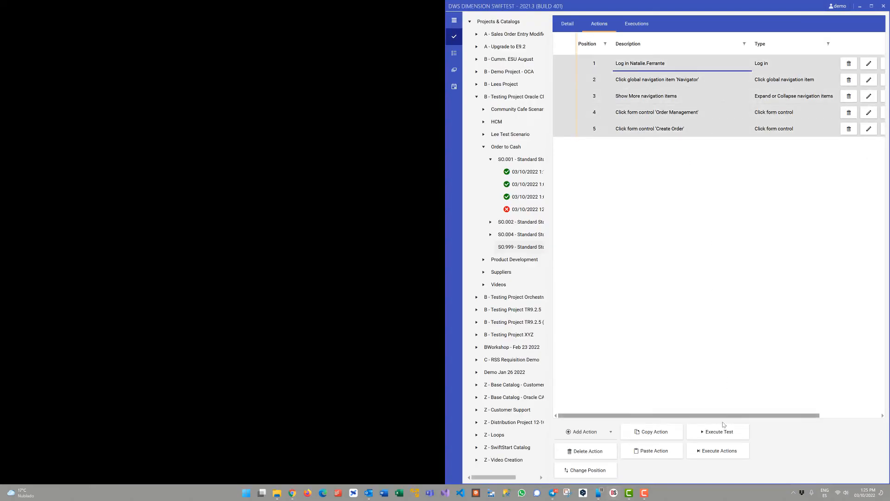
{"action": "left_click", "coordinate": [722, 453]}
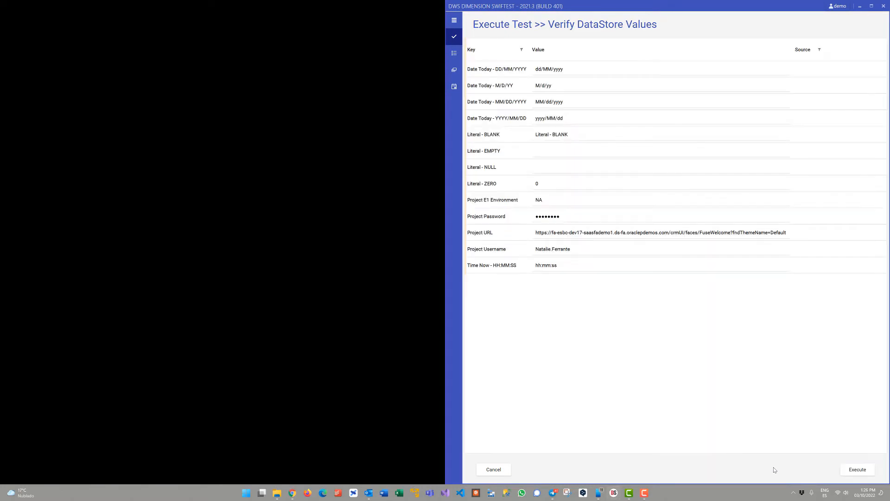
{"action": "left_click", "coordinate": [868, 472]}
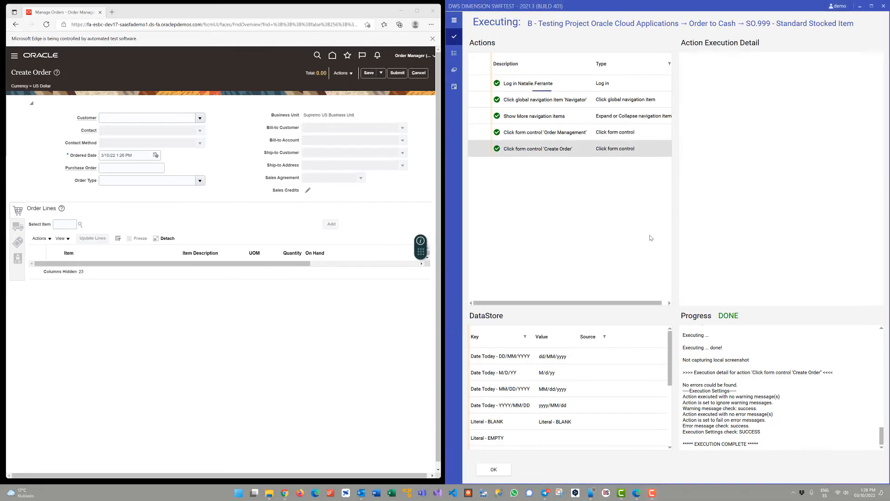
{"action": "left_click", "coordinate": [494, 470]}
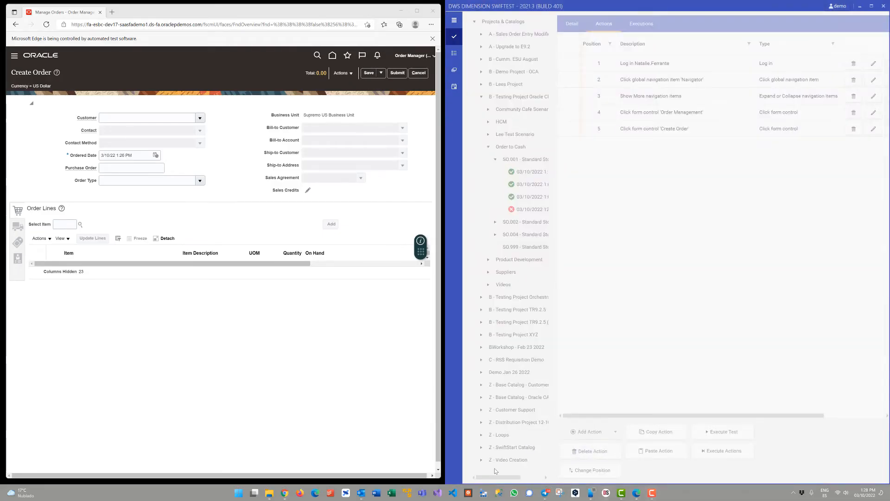
Add and execute a 'Set form control value' action that enters the specific value 'Sykes Gym' in Customer, without appending to existing text.
{"action": "left_click", "coordinate": [592, 437]}
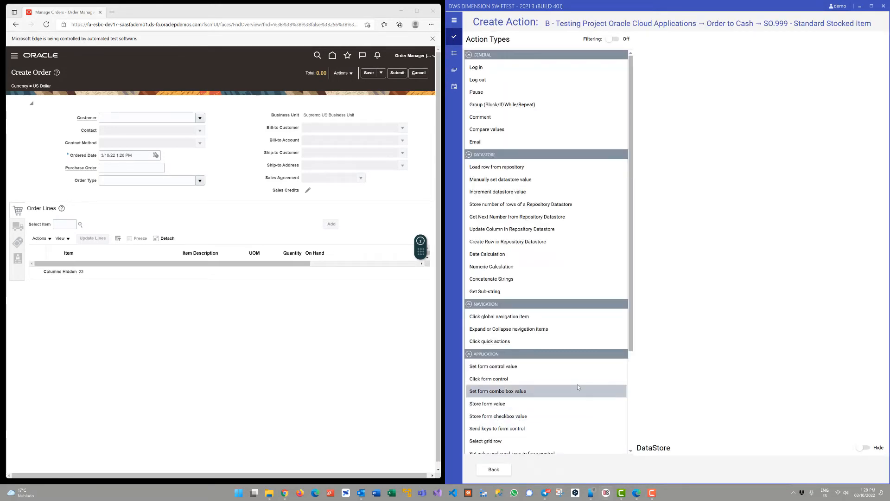
{"action": "left_click", "coordinate": [516, 368]}
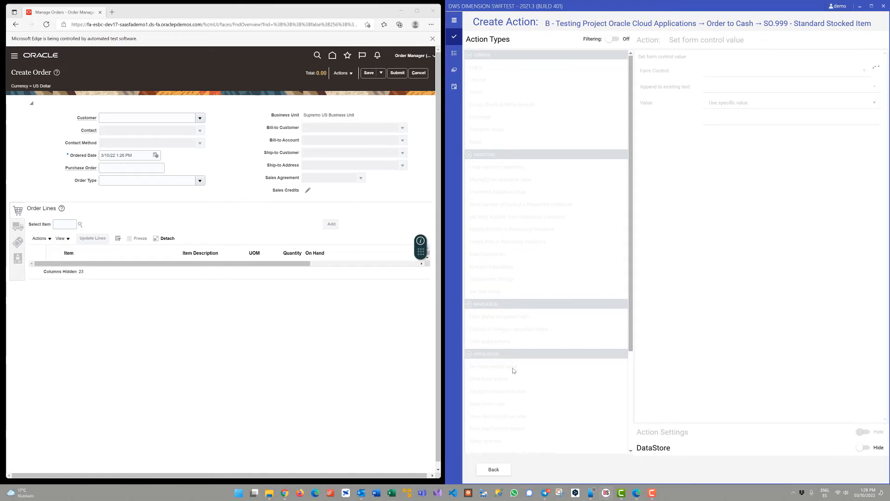
{"action": "left_click", "coordinate": [739, 71]}
{"action": "type", "text": "cust"}
{"action": "left_click", "coordinate": [736, 99]}
{"action": "left_click", "coordinate": [729, 119]}
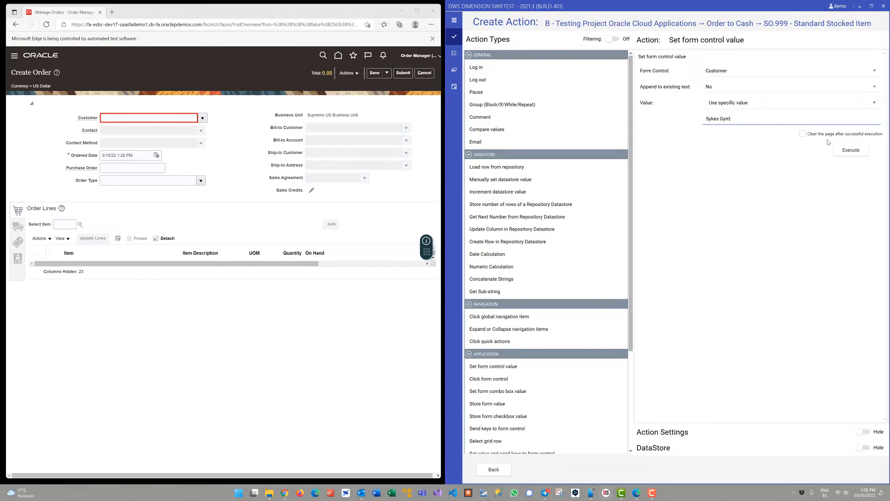
{"action": "left_click", "coordinate": [850, 150]}
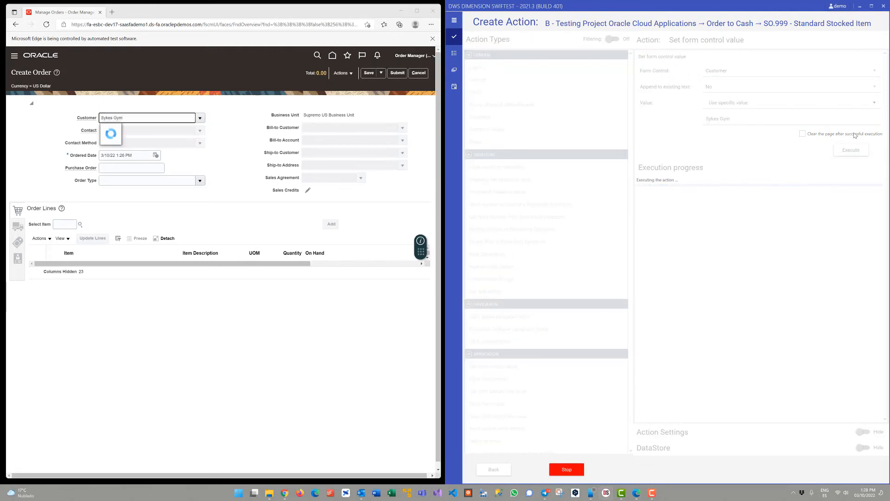
Add and execute a 'Set form combo box value' action that selects 'Sykes Gym 22108' from the Customer list.
{"action": "left_click", "coordinate": [514, 393]}
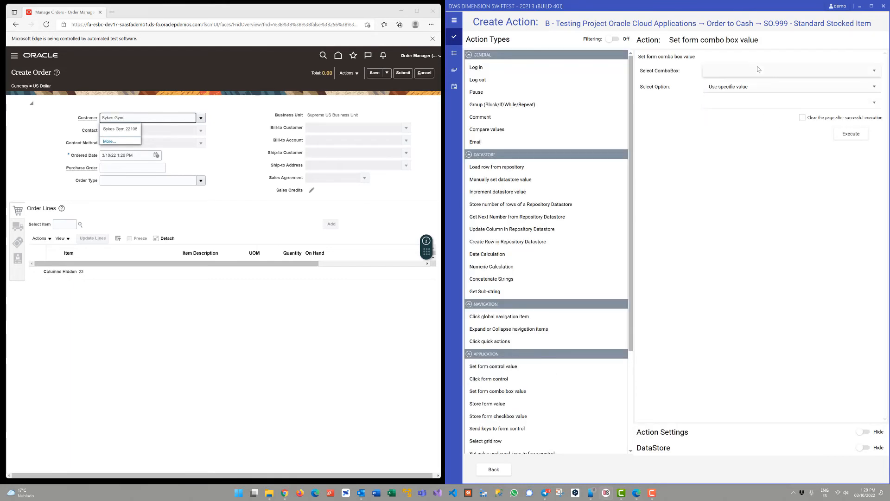
{"action": "left_click", "coordinate": [759, 69]}
{"action": "left_click", "coordinate": [720, 87]}
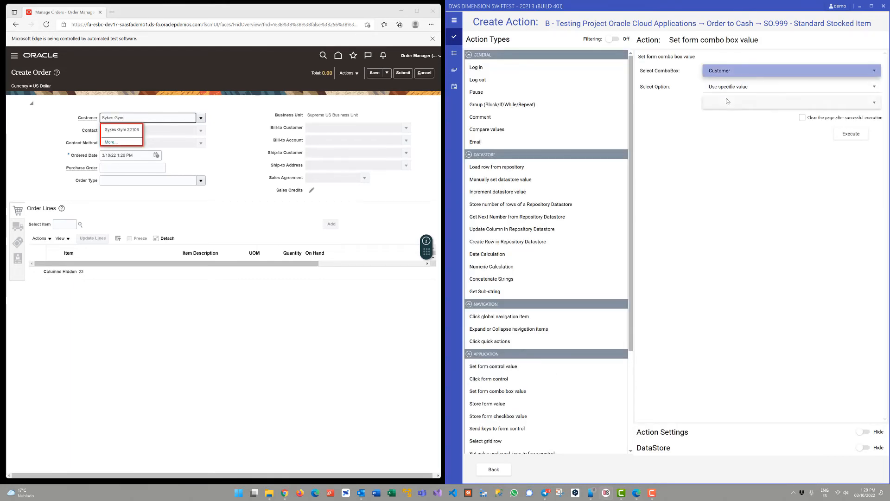
{"action": "left_click", "coordinate": [853, 134]}
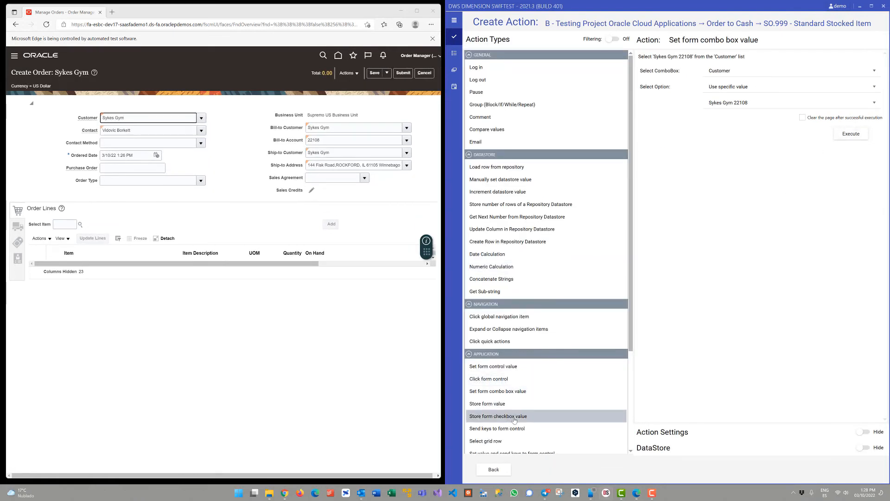
Add and execute a 'Set value and send keys to form control' action that enters 'FIT5000' in ItemNumber and sends Tab.
{"action": "scroll", "coordinate": [510, 419], "scroll_direction": "down", "scroll_amount": 2}
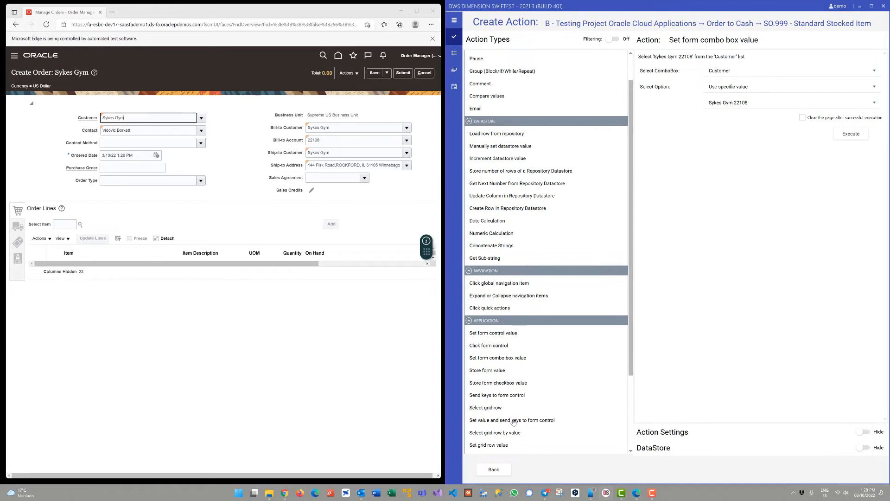
{"action": "left_click", "coordinate": [515, 420]}
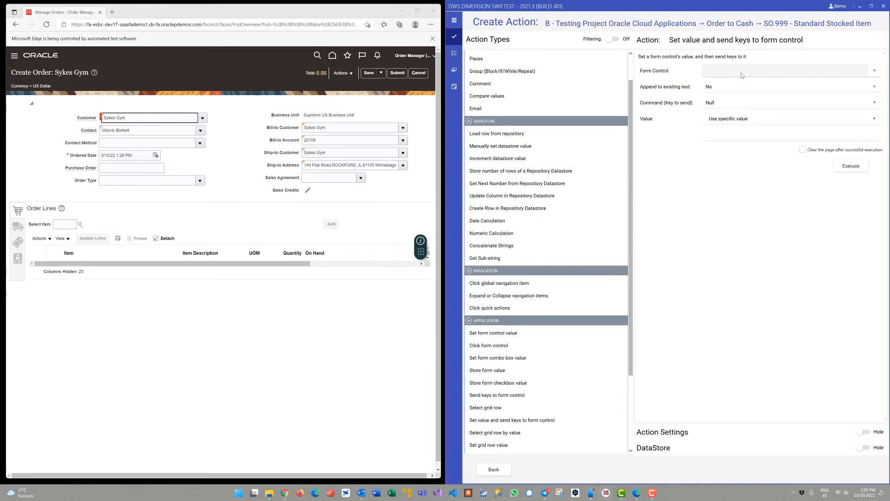
{"action": "left_click", "coordinate": [742, 75]}
{"action": "type", "text": "ite"}
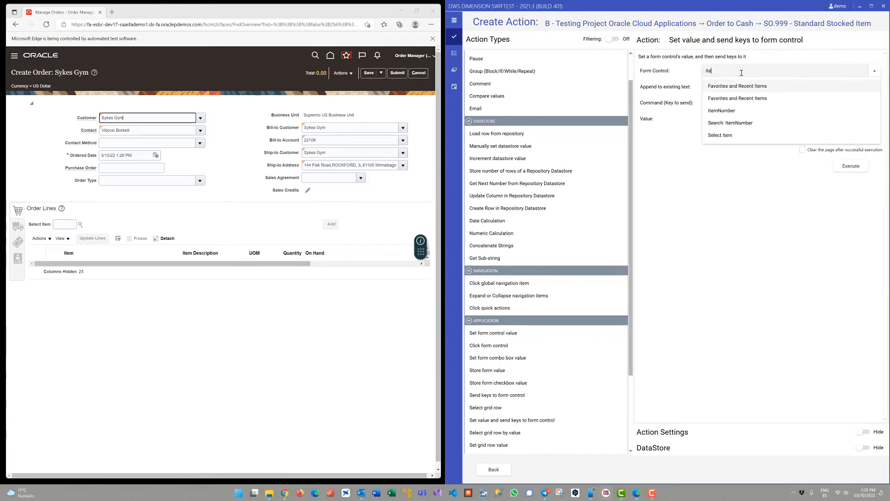
{"action": "left_click", "coordinate": [721, 110]}
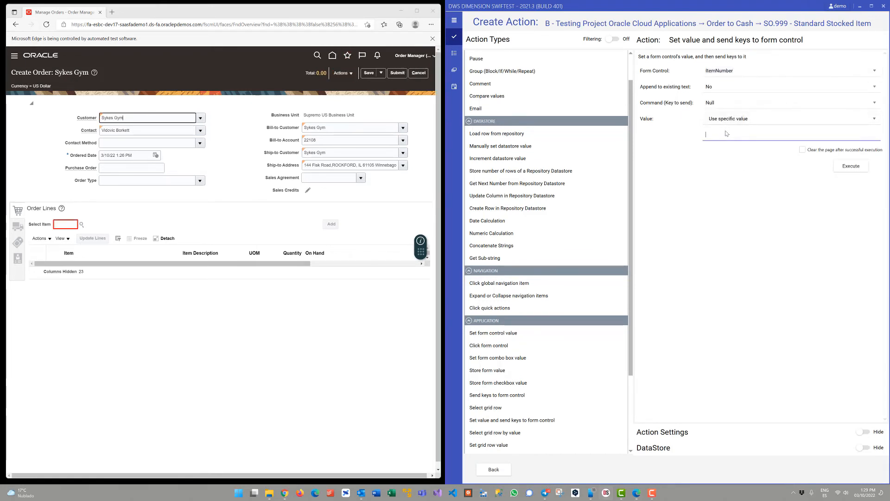
{"action": "left_click", "coordinate": [729, 130]}
{"action": "type", "text": "FIT5000"}
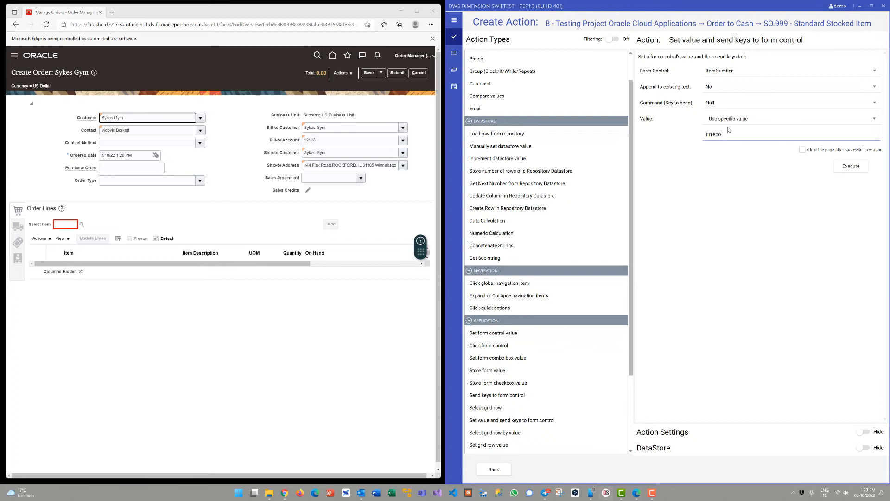
{"action": "left_click", "coordinate": [730, 103]}
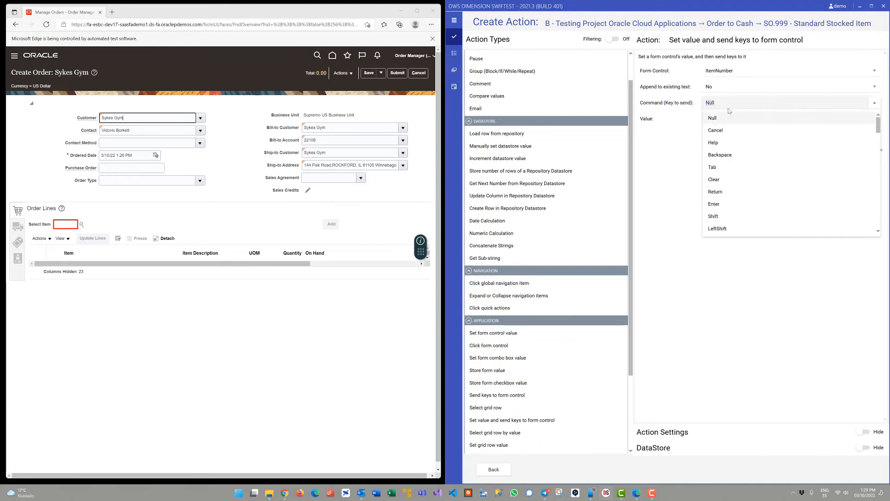
{"action": "left_click", "coordinate": [722, 166]}
{"action": "left_click", "coordinate": [845, 164]}
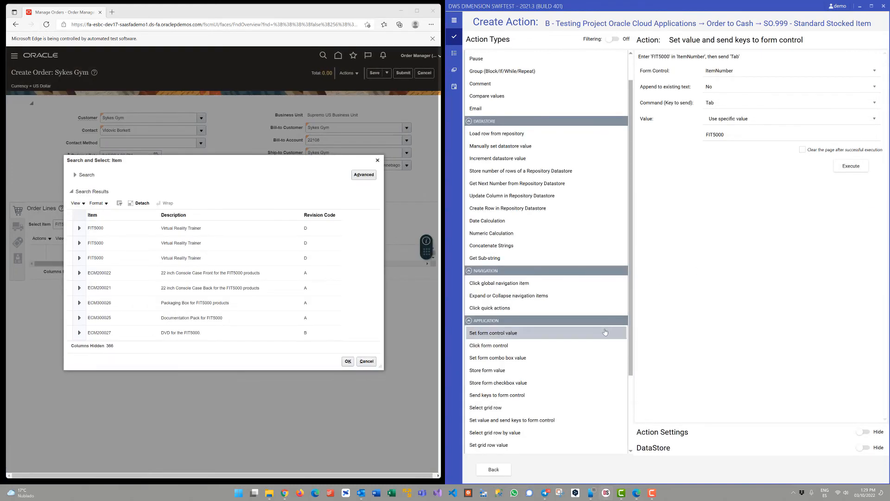
Add and execute a 'Select grid row' action that selects the specific row [First] of Grid 0.
{"action": "scroll", "coordinate": [510, 333], "scroll_direction": "down", "scroll_amount": 2}
{"action": "left_click", "coordinate": [509, 360]}
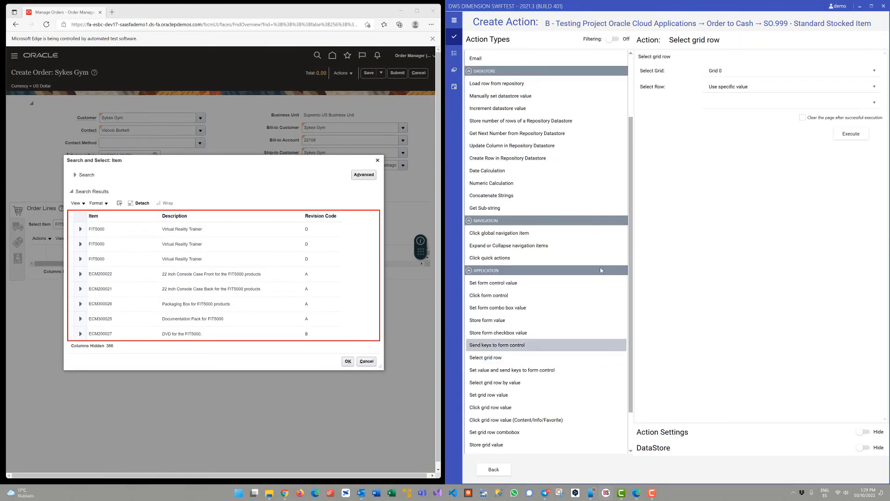
{"action": "left_click", "coordinate": [738, 102]}
{"action": "left_click", "coordinate": [724, 120]}
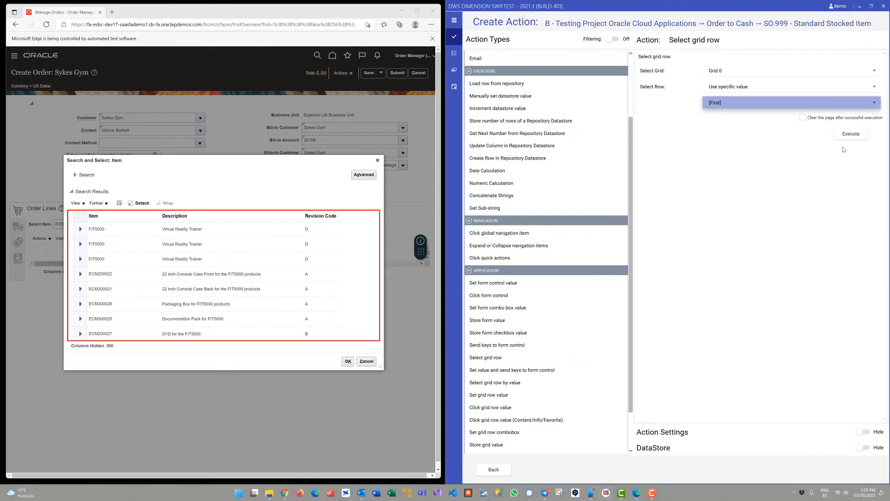
{"action": "left_click", "coordinate": [855, 133]}
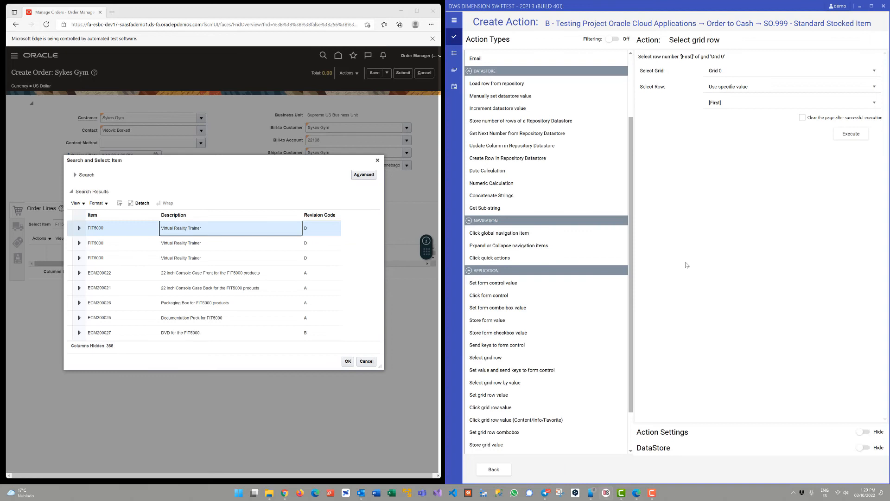
Add and execute a 'Click form control' action for OK without double click, and return to the test's action list.
{"action": "left_click", "coordinate": [554, 295]}
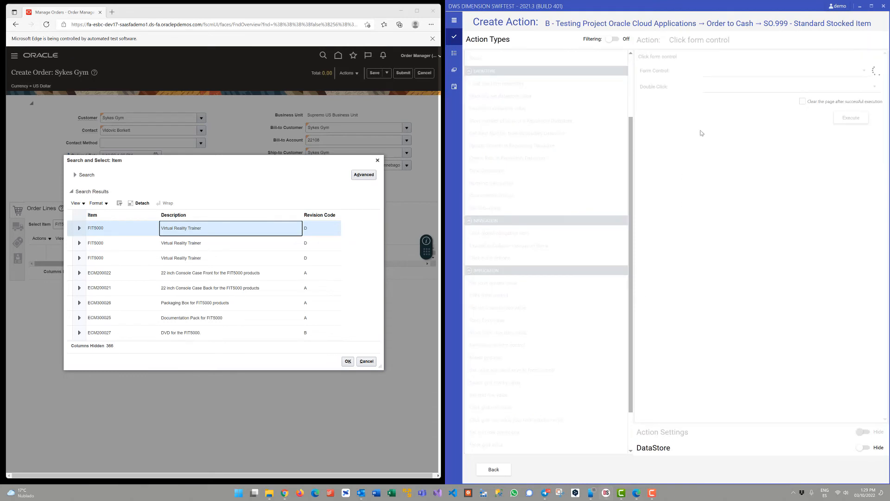
{"action": "left_click", "coordinate": [729, 74]}
{"action": "type", "text": "ok"}
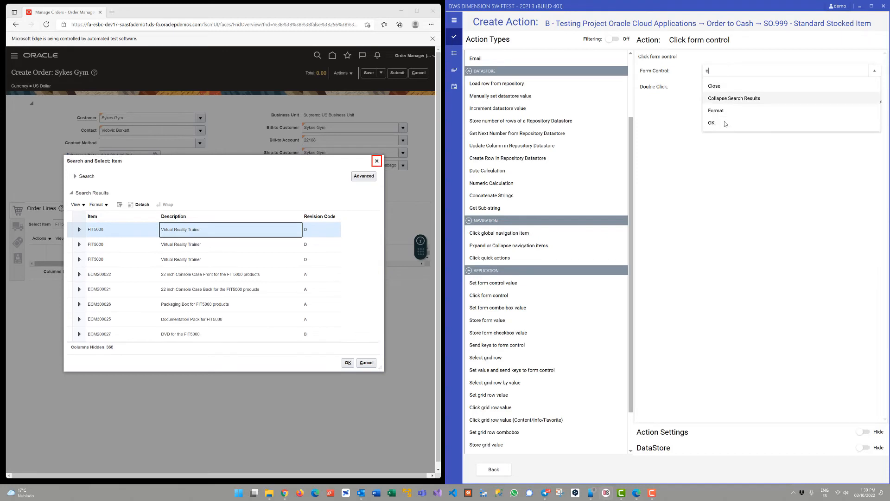
{"action": "left_click", "coordinate": [752, 89]}
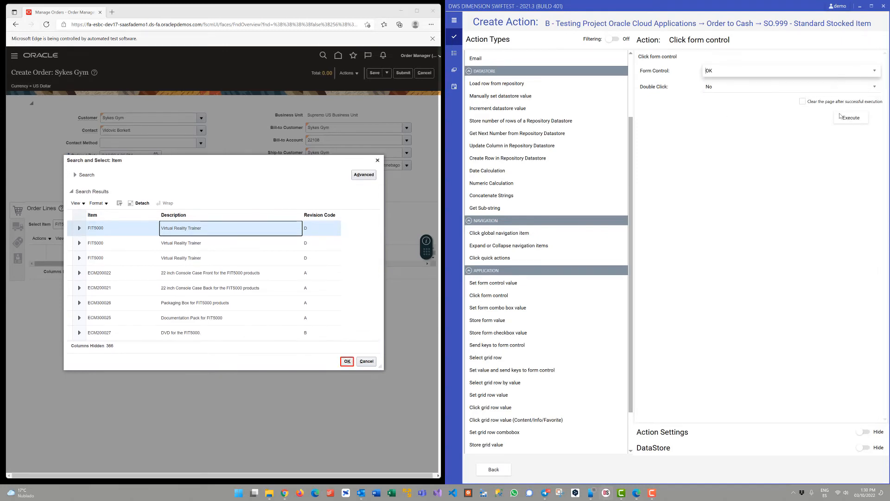
{"action": "left_click", "coordinate": [840, 116]}
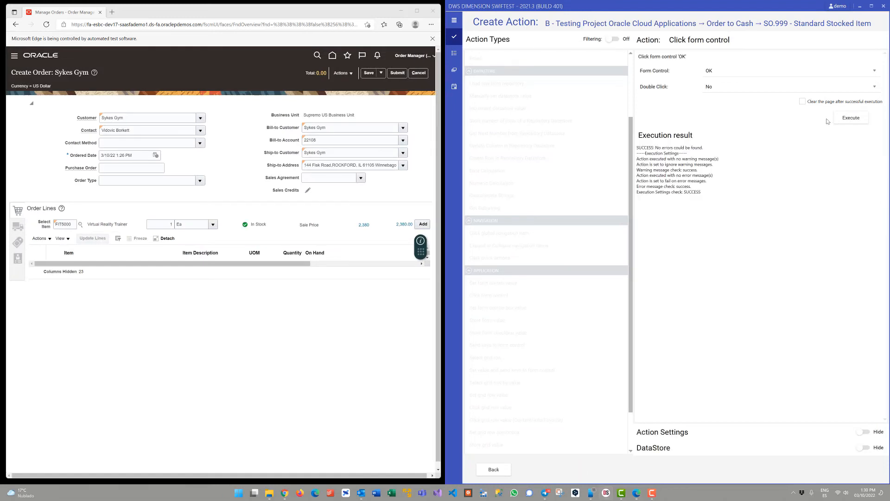
{"action": "left_click", "coordinate": [493, 470]}
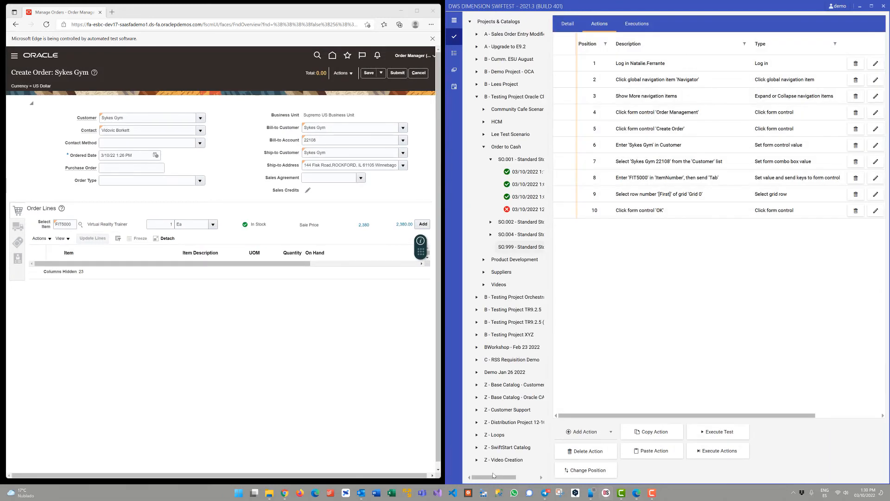
Edit action 6 so that it enters 'Bob's Gym' in Customer, and save the change.
{"action": "right_click", "coordinate": [688, 151]}
{"action": "left_click", "coordinate": [710, 193]}
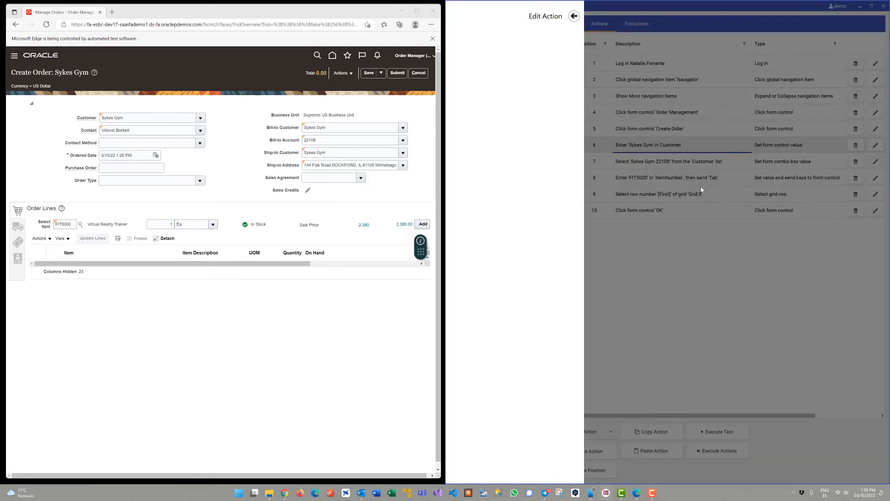
{"action": "double_click", "coordinate": [533, 112]}
{"action": "type", "text": "Bob's Gym"}
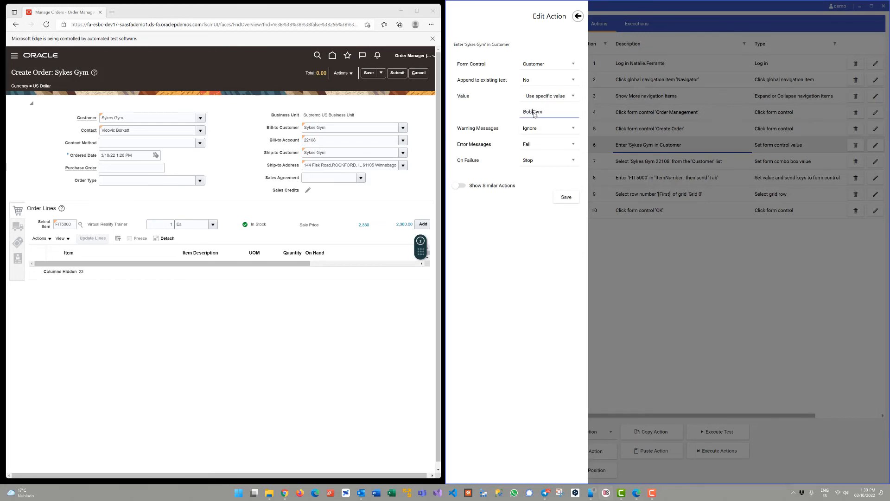
{"action": "left_click", "coordinate": [565, 198]}
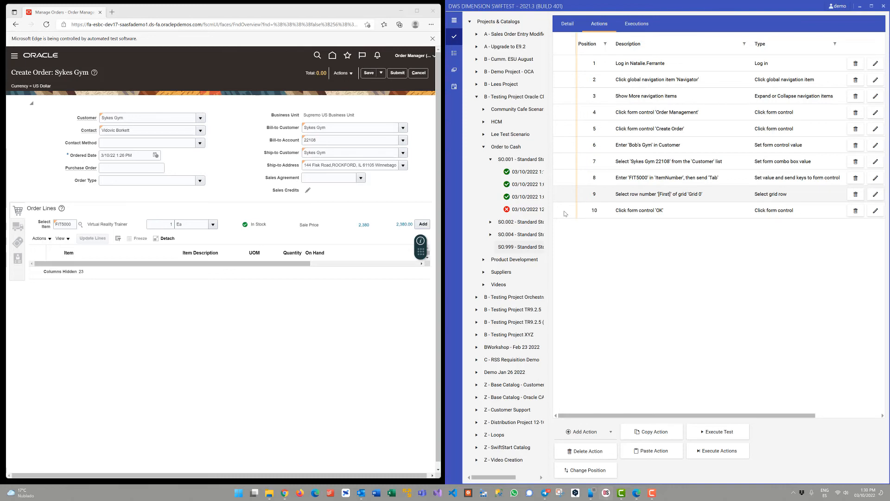
Start a new action for SO.999 - Standard Stocked Item and review the available General, DataStore, Navigation and Application action types.
{"action": "left_click", "coordinate": [584, 434]}
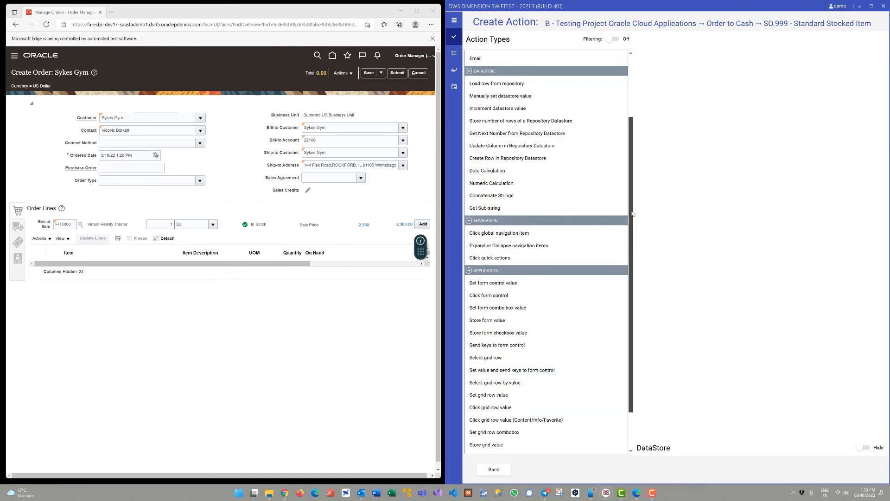
{"action": "left_click_drag", "start_coordinate": [632, 214], "coordinate": [634, 127]}
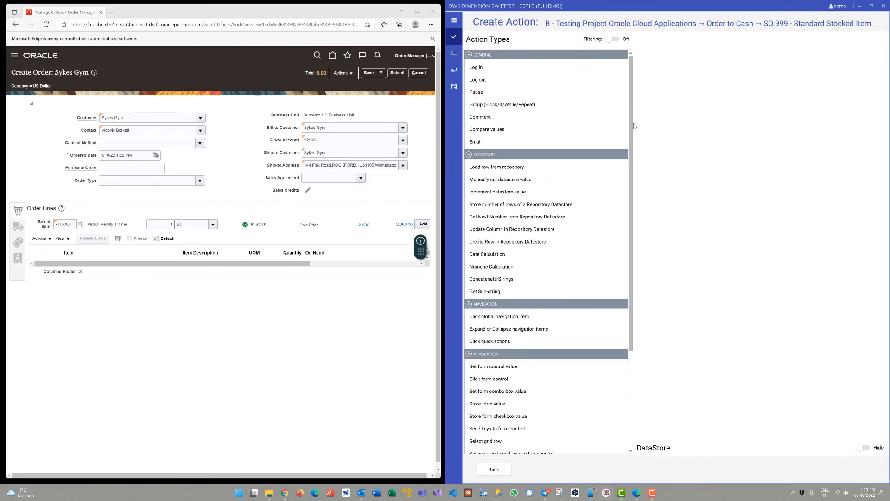
{"action": "left_click_drag", "start_coordinate": [634, 130], "coordinate": [622, 254]}
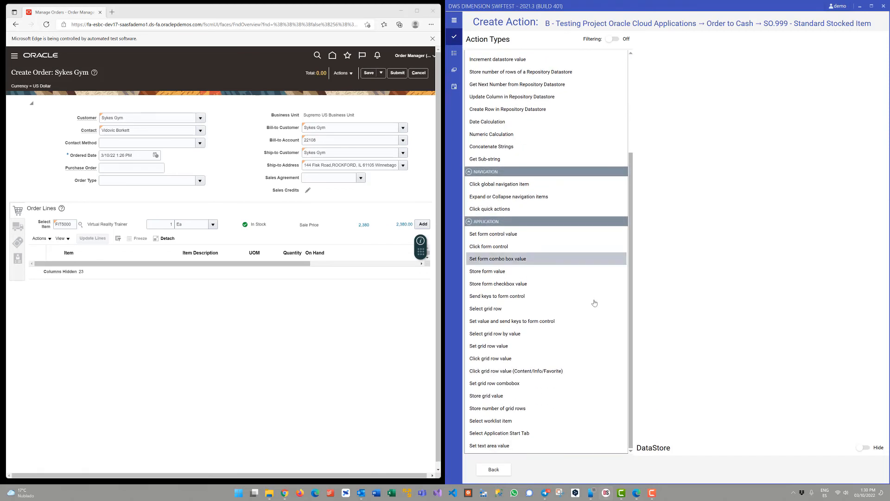
{"action": "left_click", "coordinate": [589, 309]}
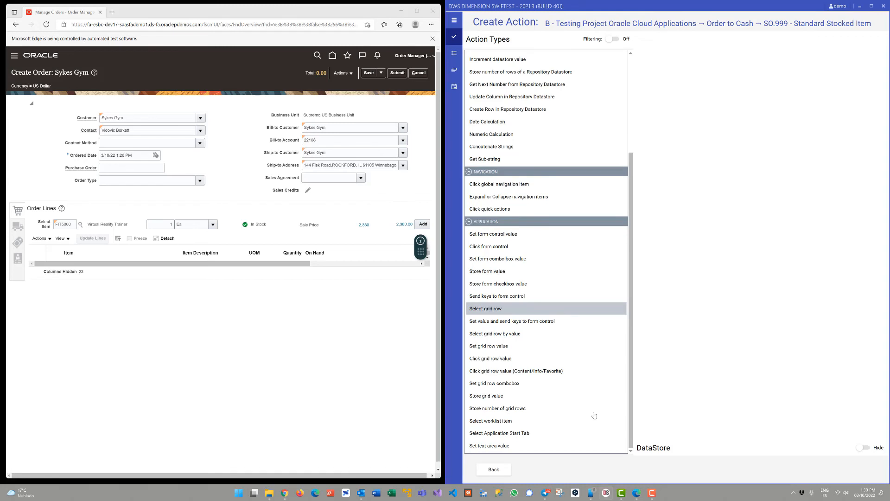